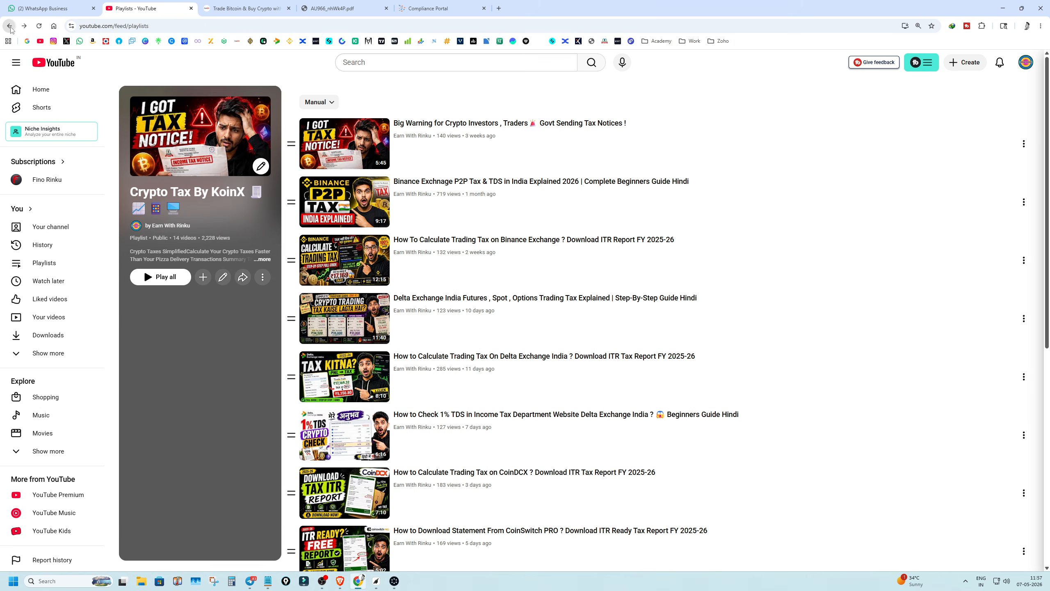
Step: Return to the playlists overview and open the full Crypto Tax By KoinX playlist to look through its videos
{"action": "left_click", "coordinate": [9, 26]}
{"action": "scroll", "coordinate": [521, 524], "scroll_direction": "down", "scroll_amount": 5}
{"action": "scroll", "coordinate": [521, 524], "scroll_direction": "down", "scroll_amount": 5}
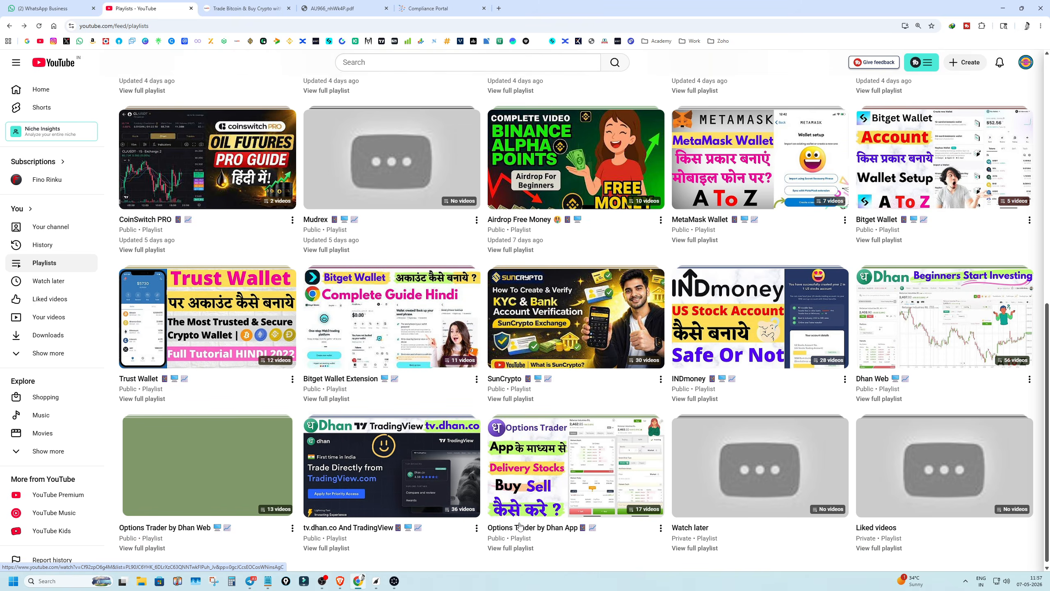
{"action": "scroll", "coordinate": [402, 426], "scroll_direction": "up", "scroll_amount": 10}
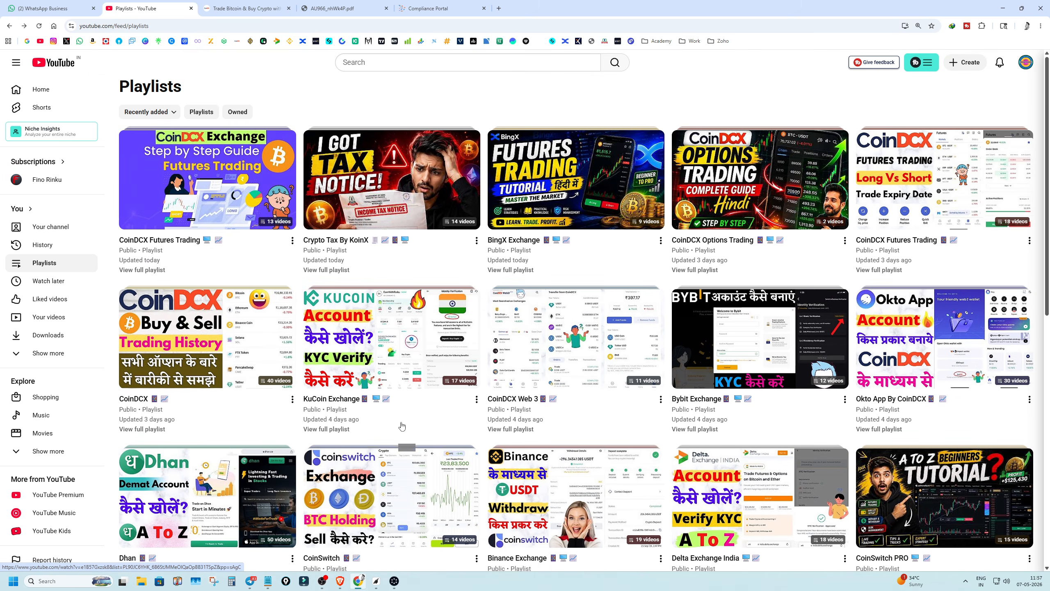
{"action": "left_click", "coordinate": [329, 270]}
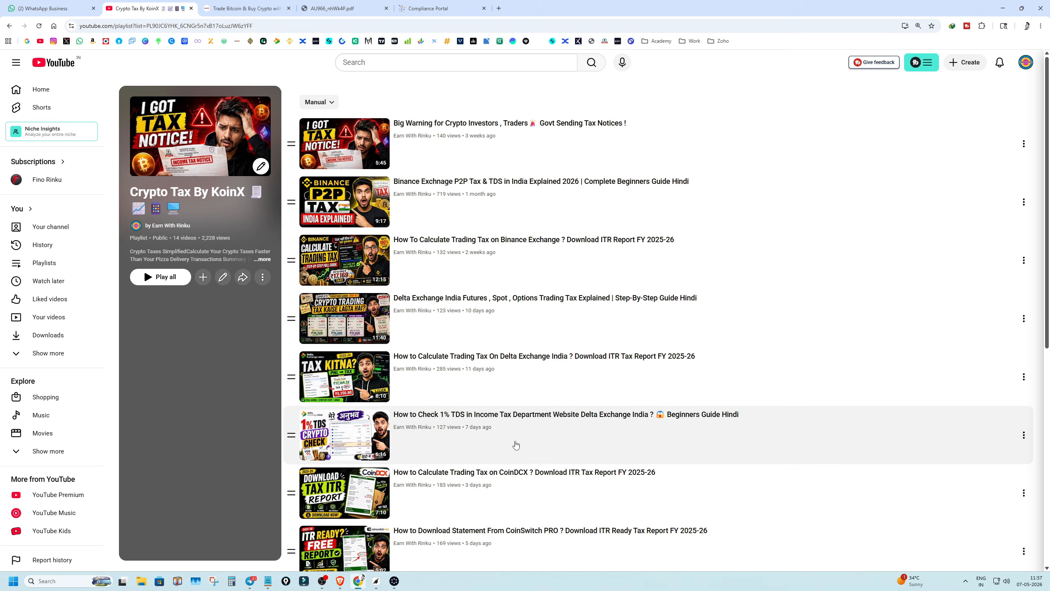
{"action": "scroll", "coordinate": [507, 141], "scroll_direction": "down", "scroll_amount": 4}
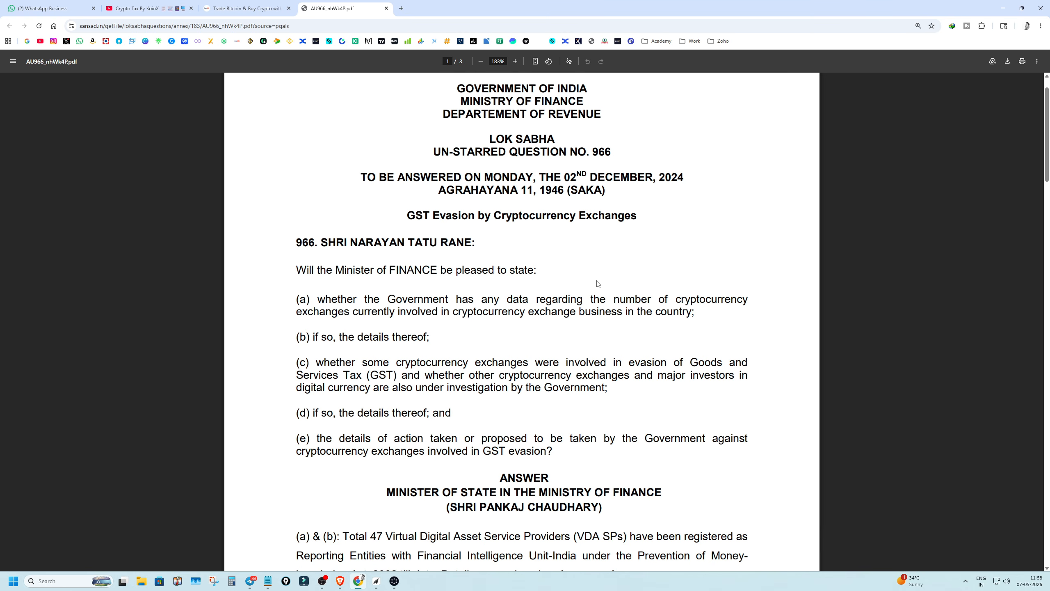
Step: Switch to the AU966_nhWk4P.pdf document and highlight its Government of India, Ministry of Finance, Department of Revenue heading
{"action": "key", "text": "ctrl+shift+Tab"}
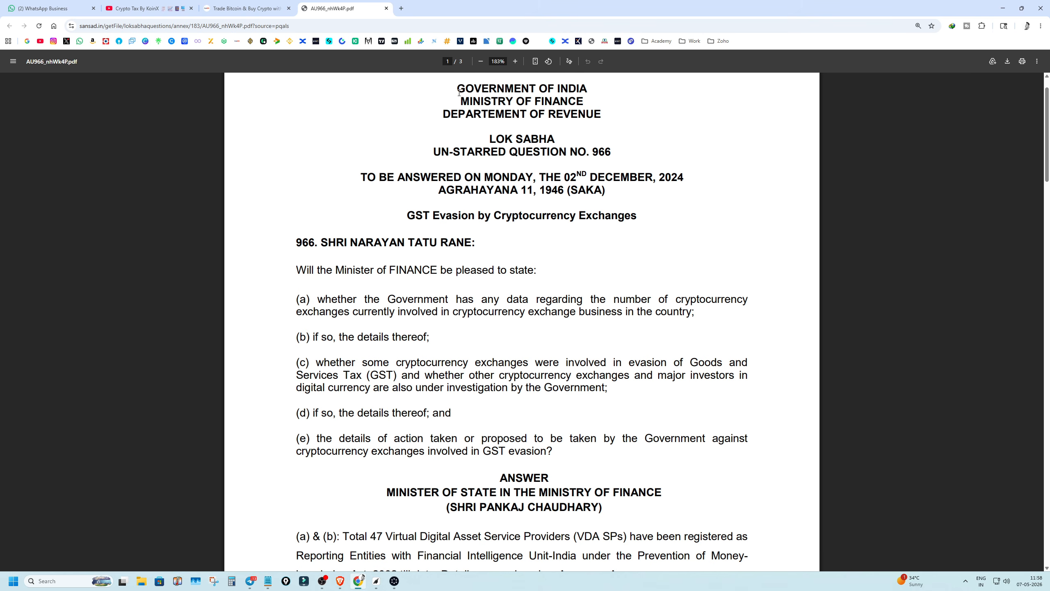
{"action": "left_click_drag", "start_coordinate": [459, 93], "coordinate": [621, 113]}
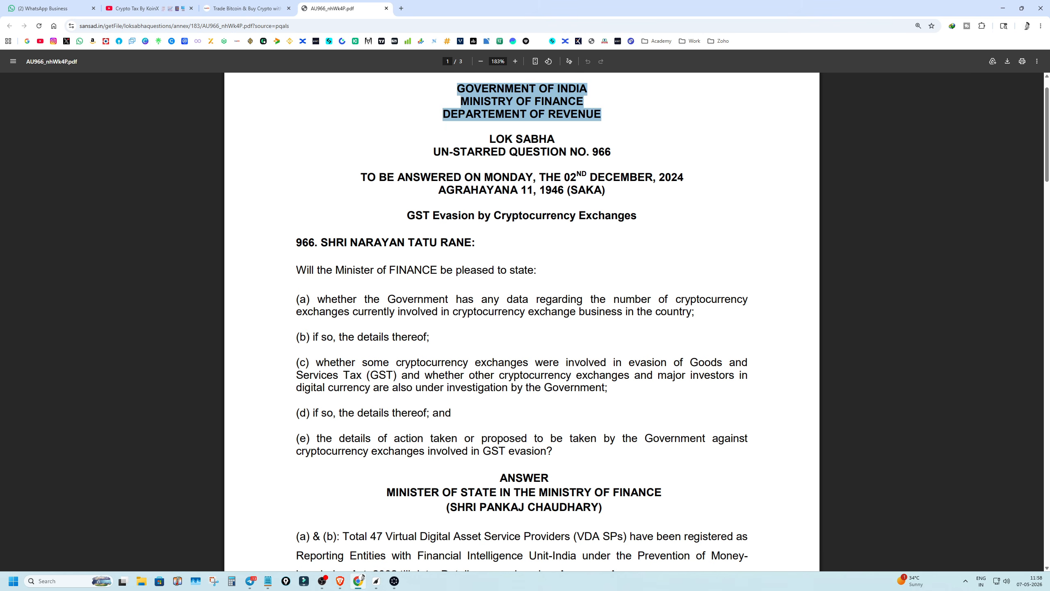
Step: Find the disclaimer at the end of the CoinDCX homepage and highlight the FIU registered entity name, NEBLIO TECHNOLOGIES PVT LTD
{"action": "key", "text": "ctrl+shift+Tab"}
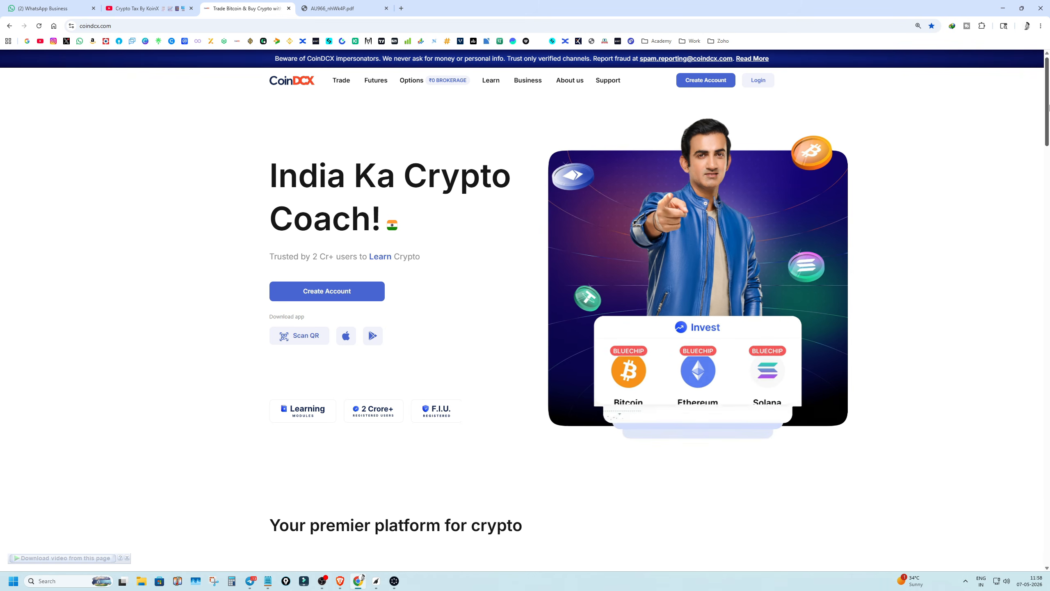
{"action": "left_click_drag", "start_coordinate": [1048, 108], "coordinate": [1049, 529]}
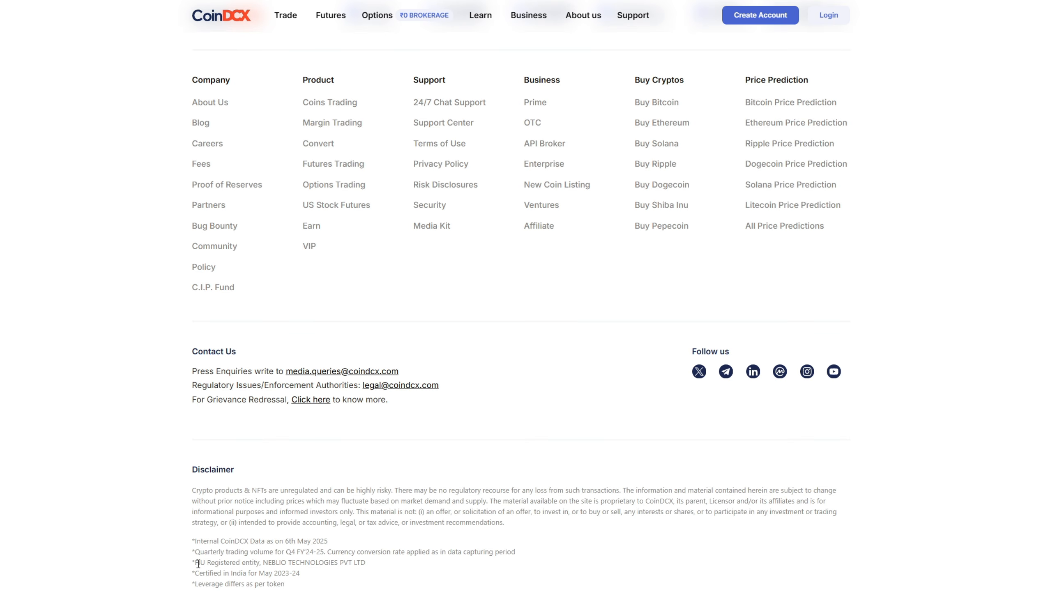
{"action": "left_click_drag", "start_coordinate": [198, 563], "coordinate": [265, 568]}
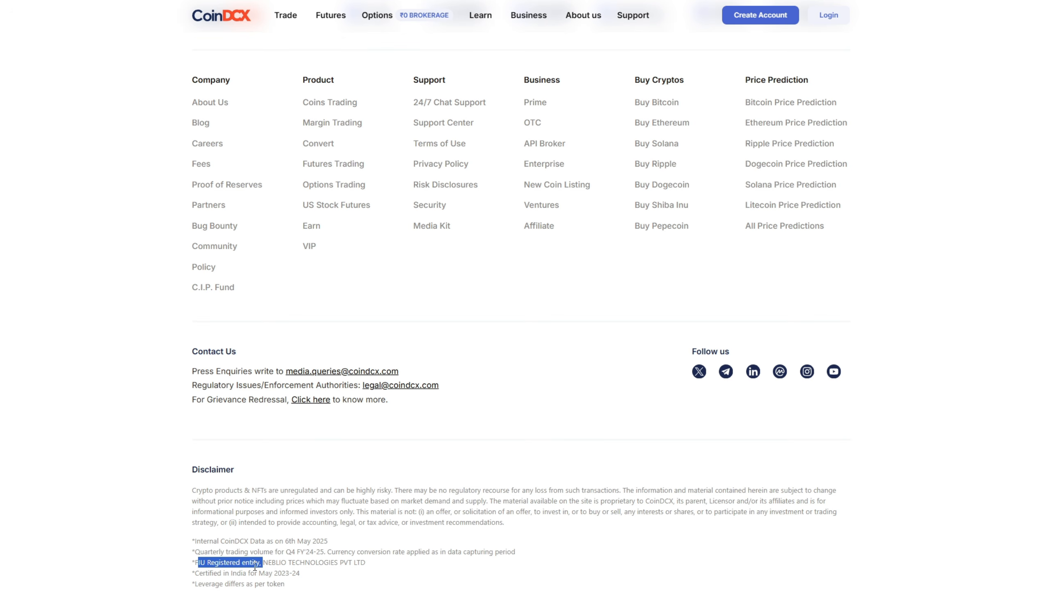
{"action": "left_click", "coordinate": [278, 564]}
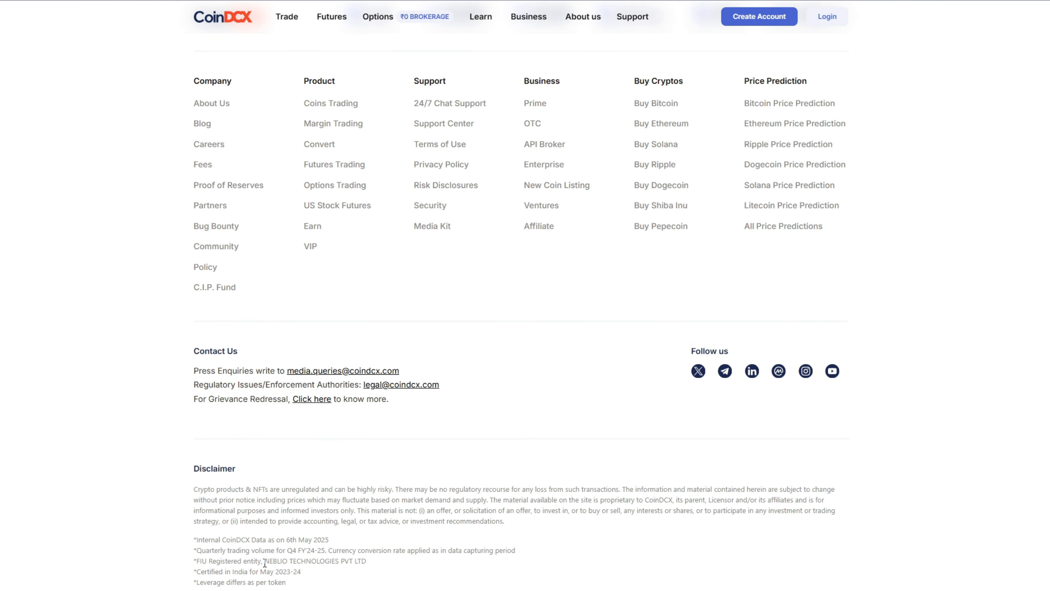
{"action": "left_click_drag", "start_coordinate": [265, 564], "coordinate": [337, 561]}
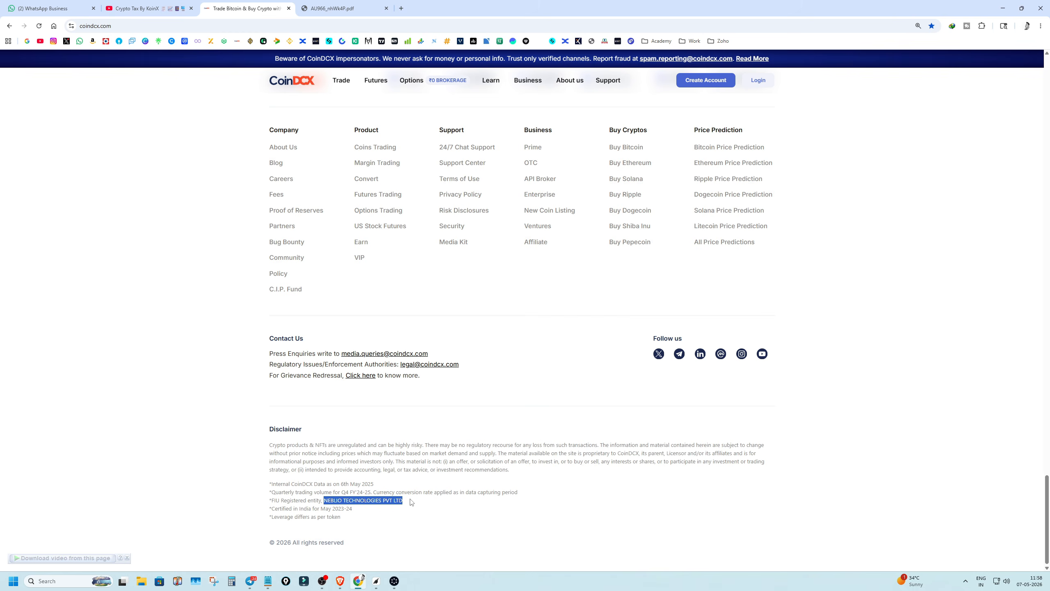
Step: In the PDF's Annexure-A, highlight FIU-IND in the title and Coin DCX's registered name, Neblio Technologies Private Limited
{"action": "key", "text": "ctrl+Tab"}
{"action": "left_click_drag", "start_coordinate": [1049, 113], "coordinate": [1049, 291]}
{"action": "scroll", "coordinate": [635, 185], "scroll_direction": "up", "scroll_amount": 5}
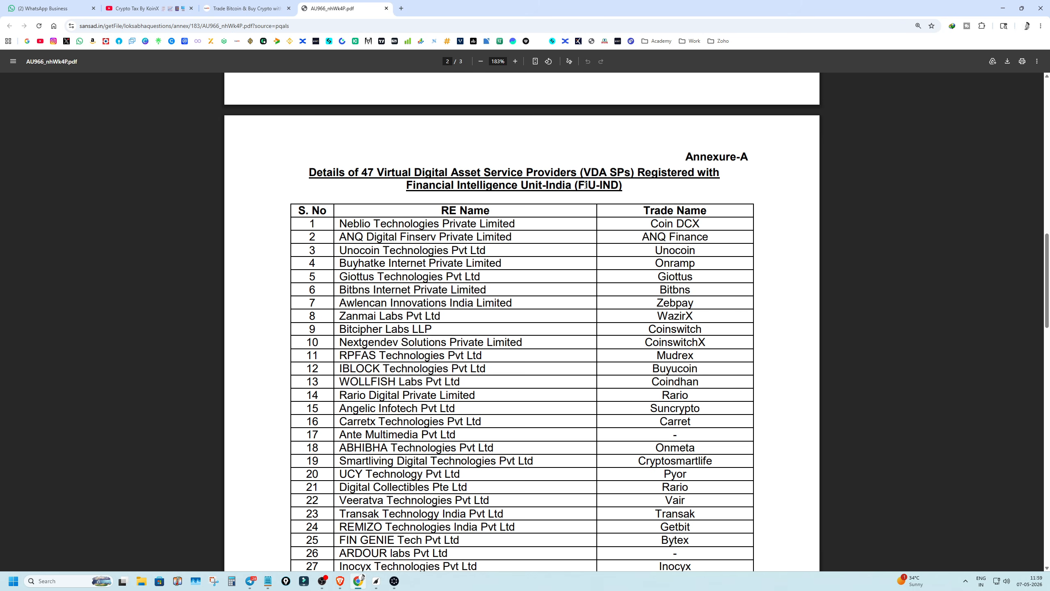
{"action": "left_click_drag", "start_coordinate": [578, 185], "coordinate": [623, 186]}
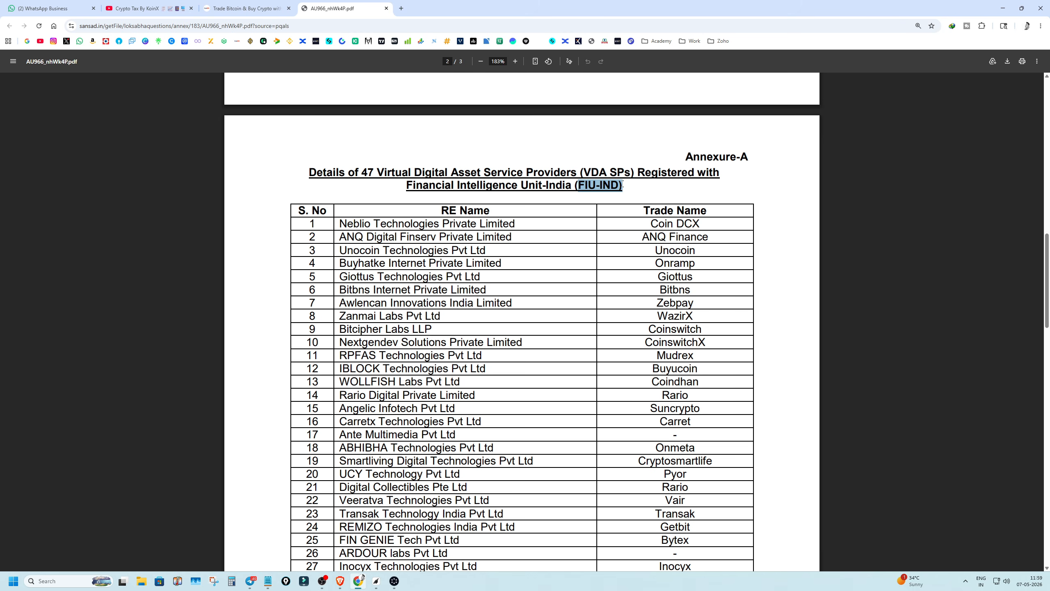
{"action": "left_click_drag", "start_coordinate": [713, 223], "coordinate": [654, 223]}
{"action": "left_click", "coordinate": [706, 220]}
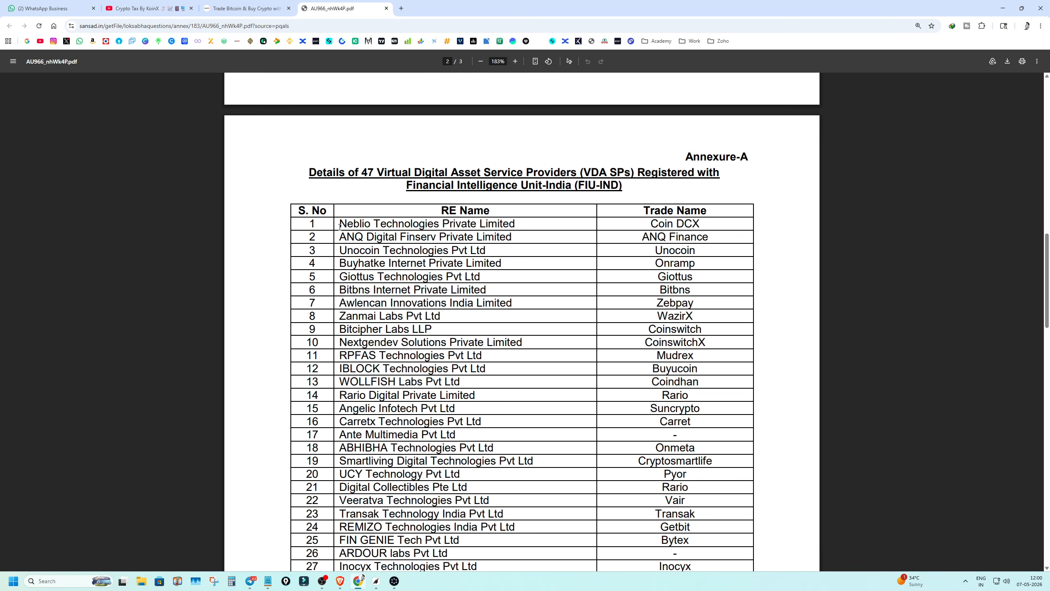
{"action": "left_click_drag", "start_coordinate": [343, 226], "coordinate": [521, 222]}
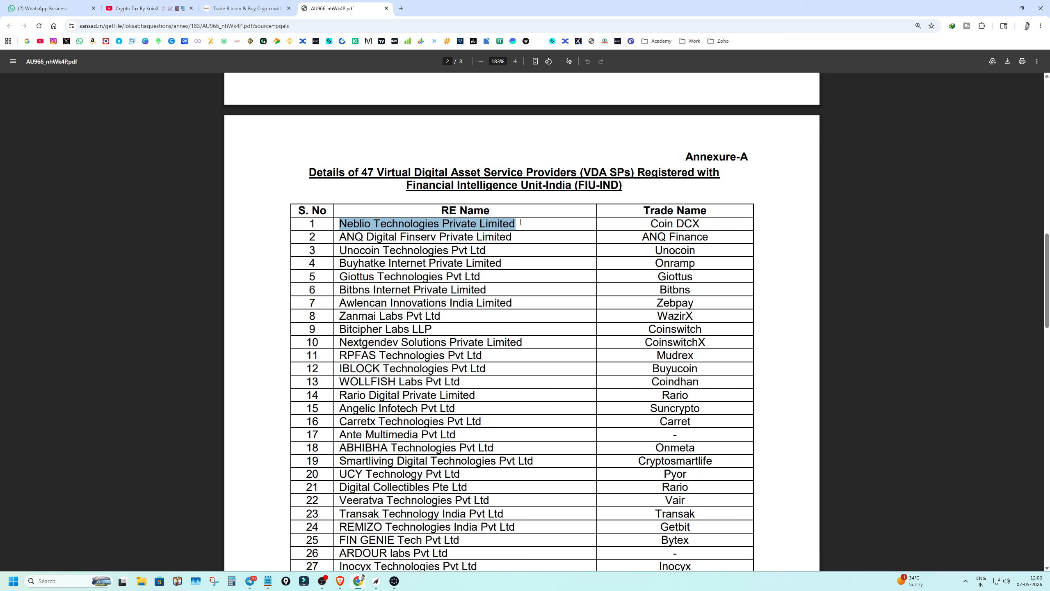
Step: Open the Income Tax e-Filing portal in a new browser tab and bring up its login page with the User ID field
{"action": "left_click", "coordinate": [402, 8]}
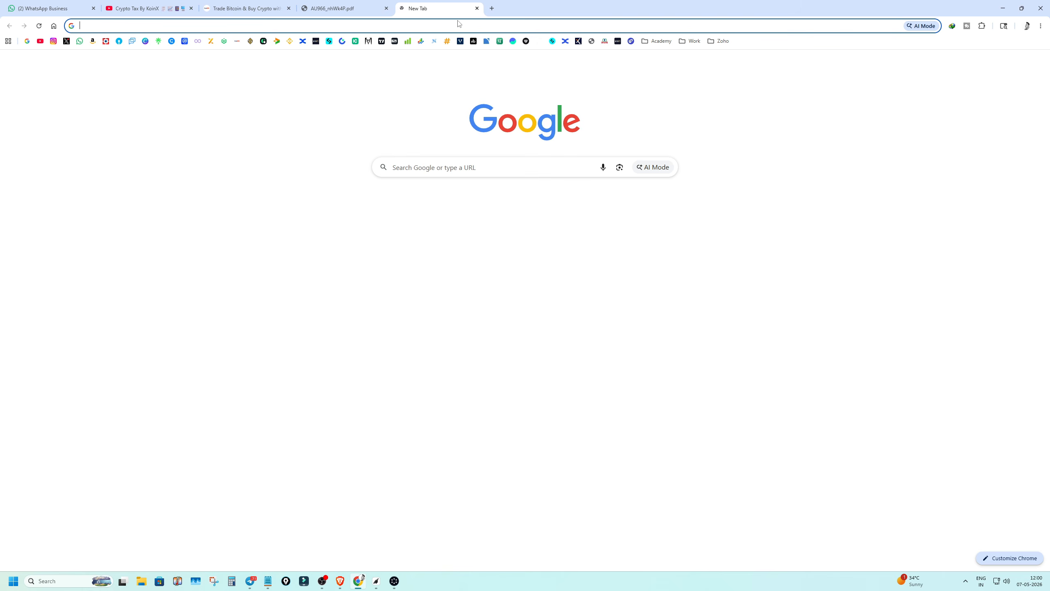
{"action": "left_click", "coordinate": [605, 42]}
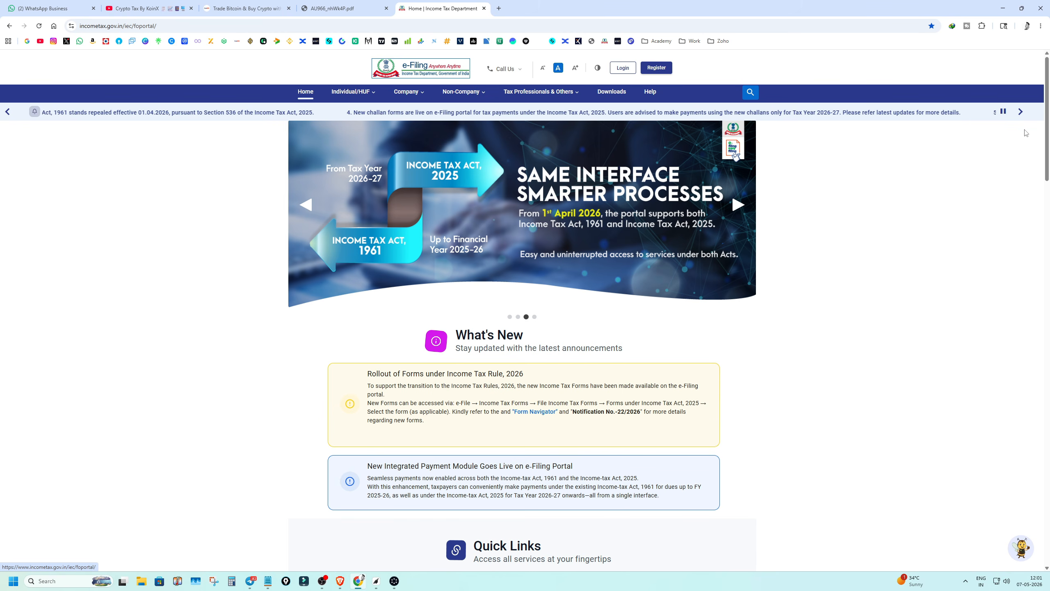
{"action": "mouse_move", "coordinate": [1048, 131]}
{"action": "left_mouse_down"}
{"action": "mouse_move", "coordinate": [1049, 517]}
{"action": "mouse_move", "coordinate": [1042, 129]}
{"action": "left_mouse_up"}
{"action": "scroll", "coordinate": [826, 342], "scroll_direction": "up", "scroll_amount": 1}
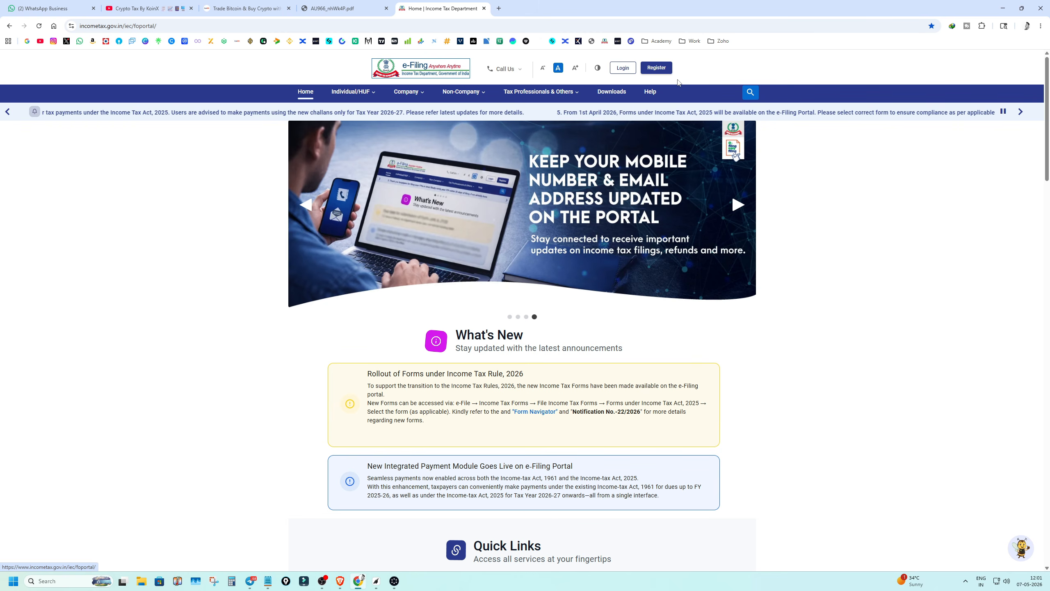
{"action": "left_click", "coordinate": [623, 68]}
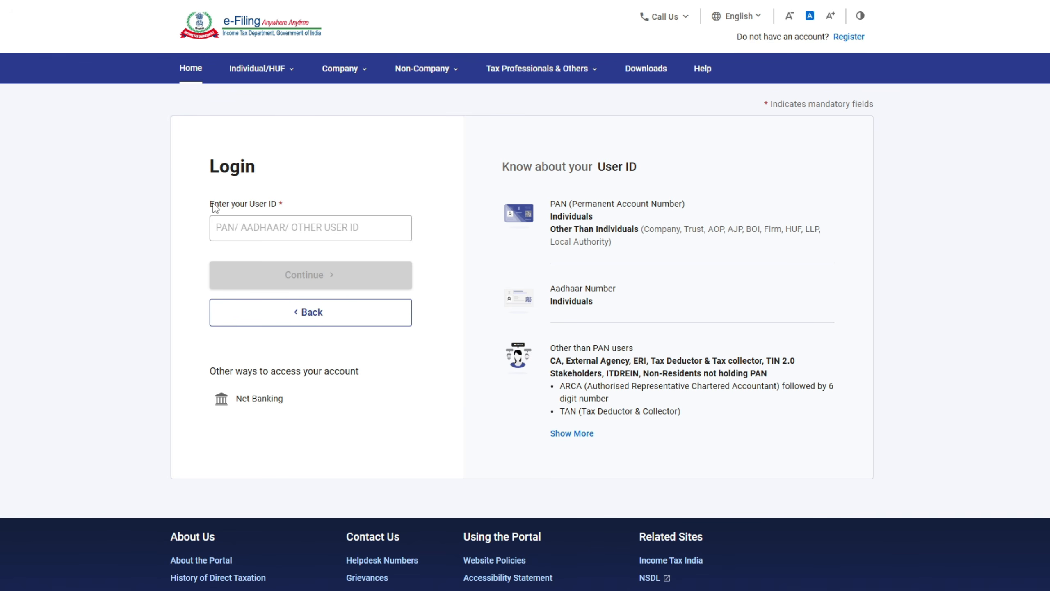
{"action": "left_click_drag", "start_coordinate": [214, 207], "coordinate": [276, 205]}
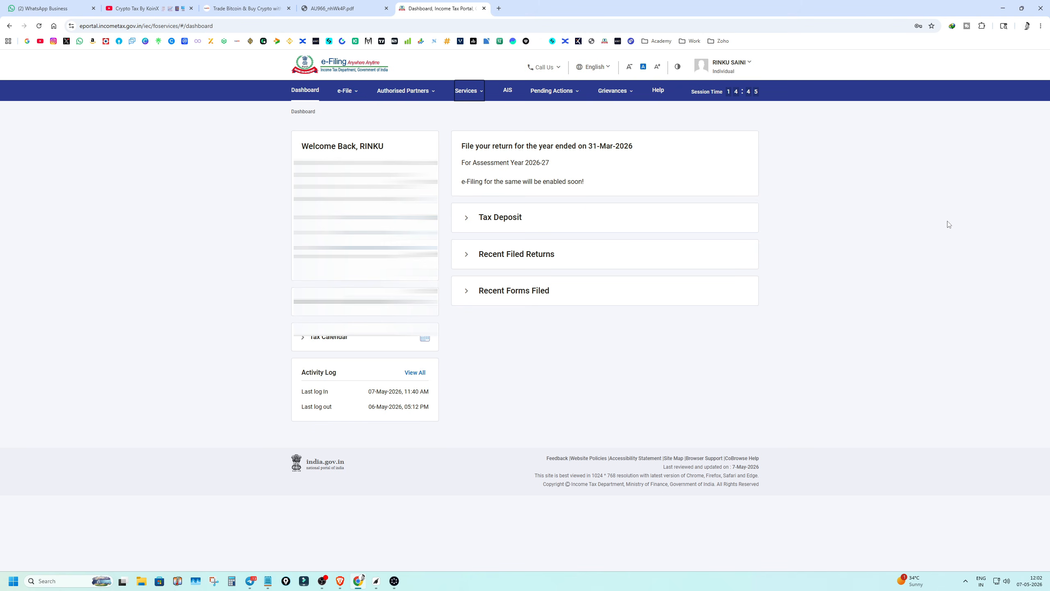
Step: Open Form 26AS on TRACES, agreeing to the Form 16/16A usage terms, and continue to View Tax Credit (Form 26AS/Annual Tax Statement)
{"action": "left_click", "coordinate": [343, 92]}
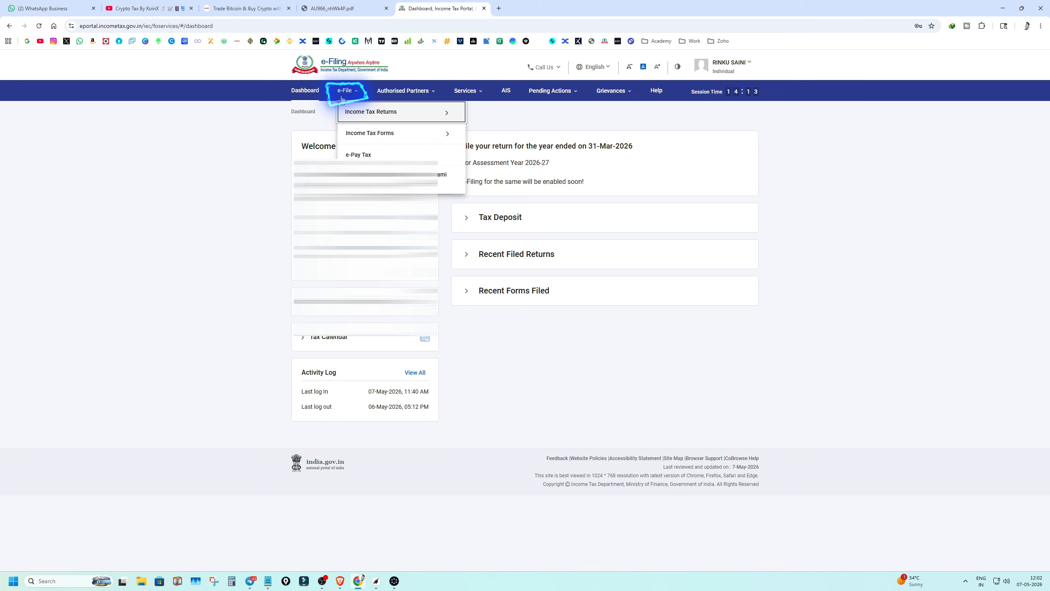
{"action": "mouse_move", "coordinate": [364, 113]}
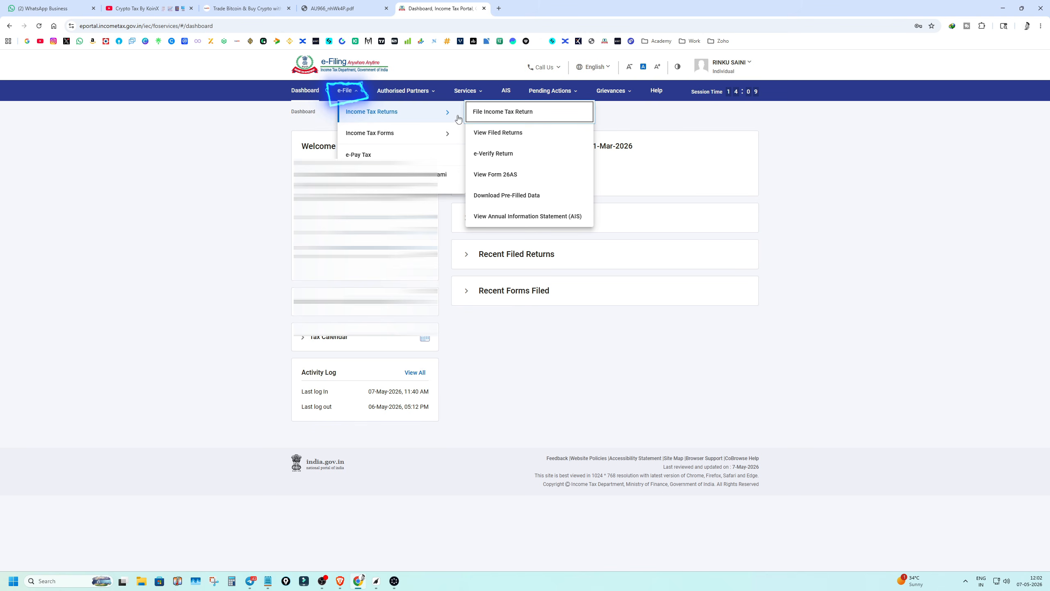
{"action": "left_click", "coordinate": [509, 180]}
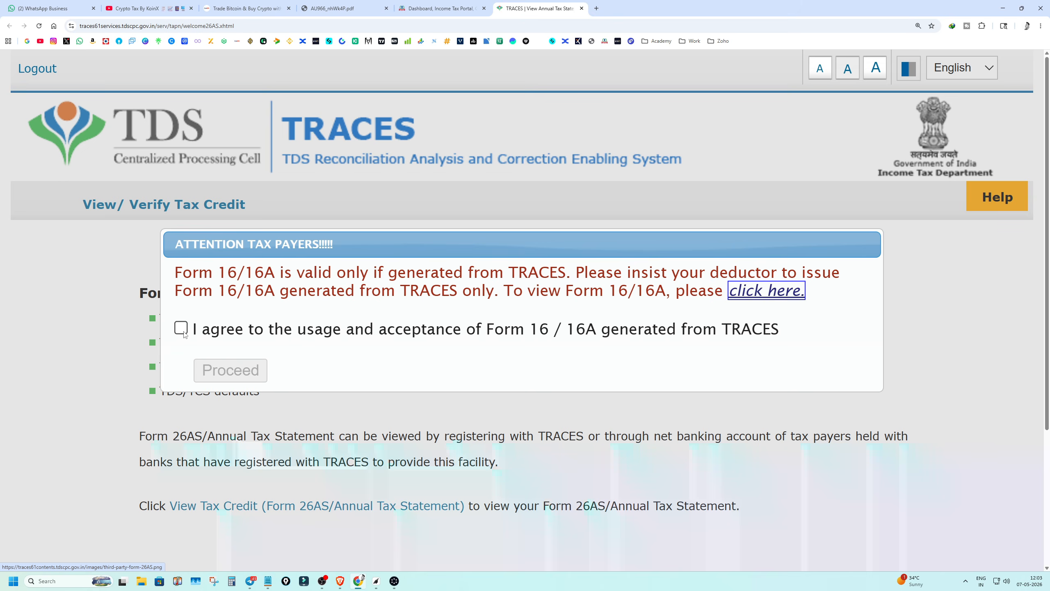
{"action": "left_click", "coordinate": [184, 332]}
{"action": "left_click", "coordinate": [248, 372]}
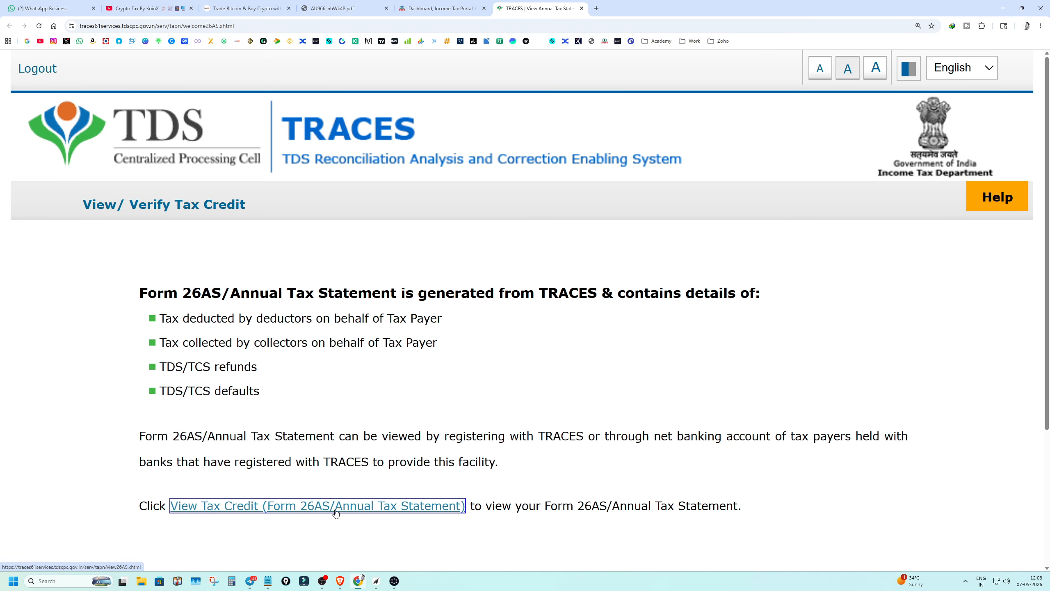
{"action": "left_click", "coordinate": [421, 505]}
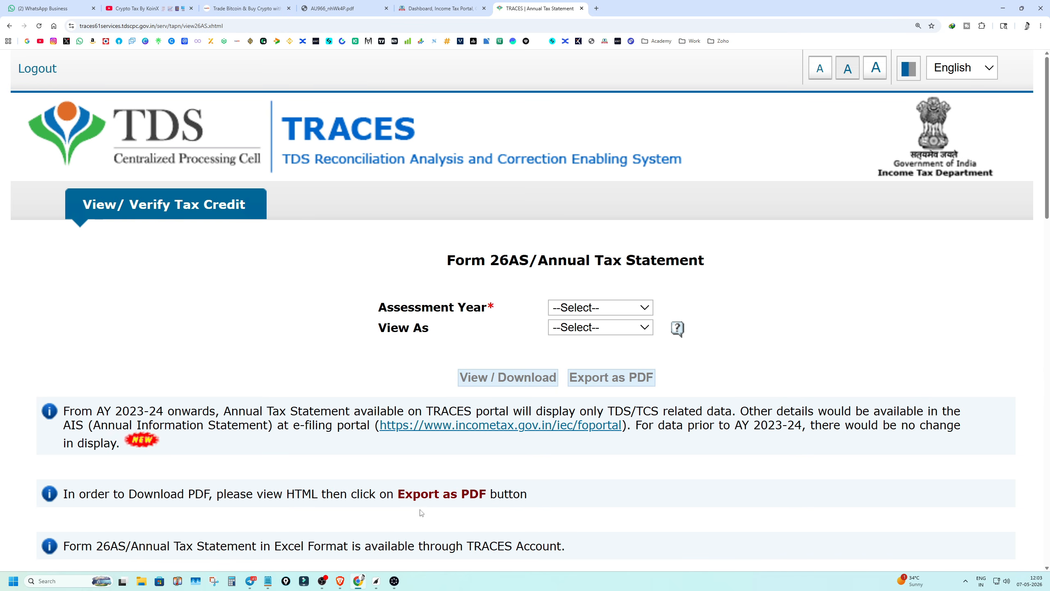
Step: Set the assessment year of the Form 26AS/Annual Tax Statement to 2026-27
{"action": "left_click_drag", "start_coordinate": [378, 309], "coordinate": [498, 313]}
{"action": "left_click", "coordinate": [503, 310]}
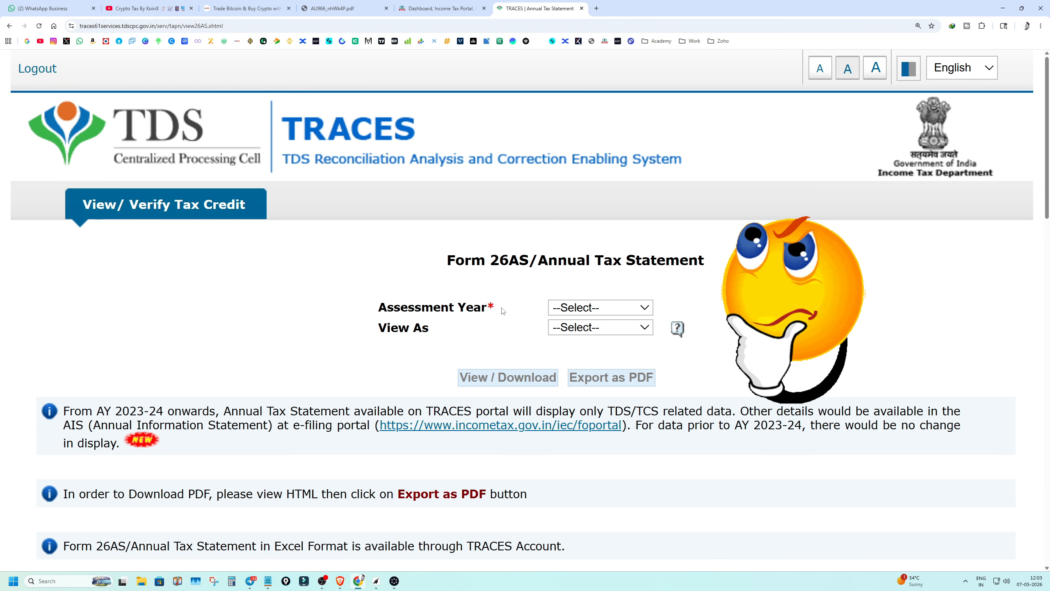
{"action": "left_click", "coordinate": [576, 307]}
{"action": "scroll", "coordinate": [591, 186], "scroll_direction": "down", "scroll_amount": 1}
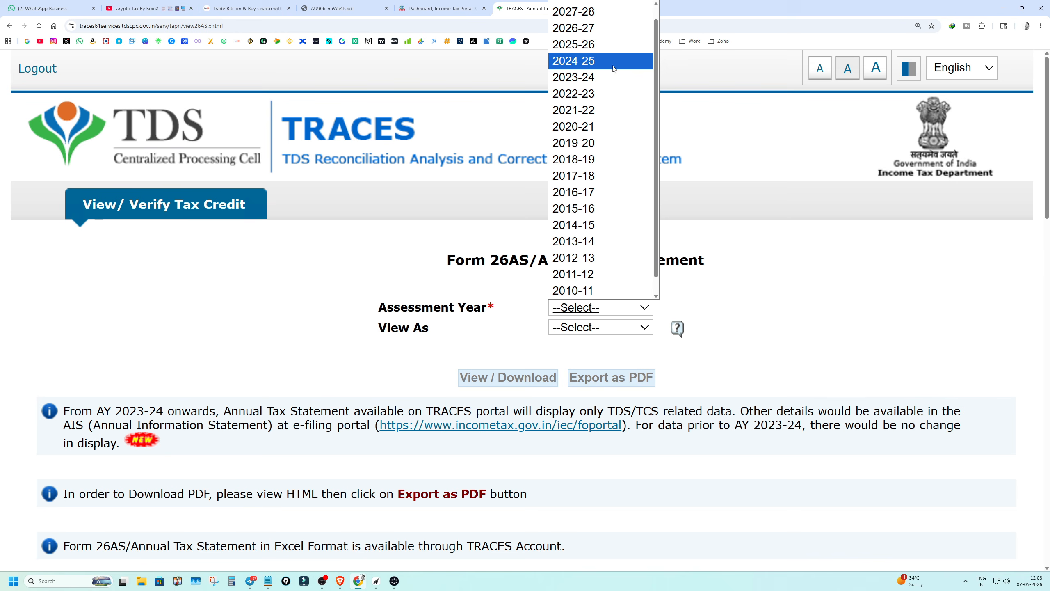
{"action": "left_click", "coordinate": [596, 34]}
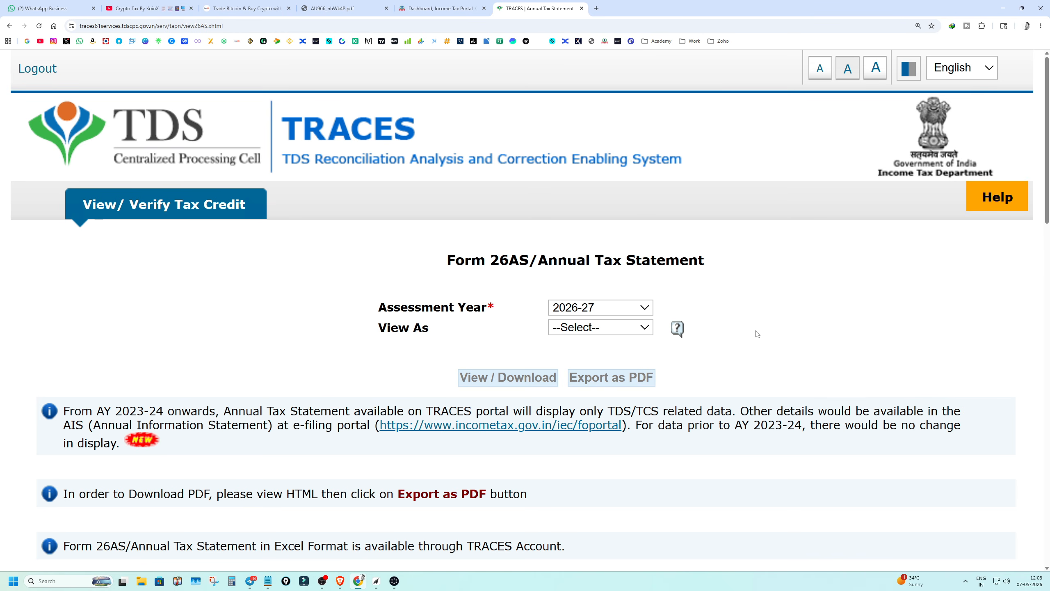
Step: Choose HTML as the viewing format and display the annual tax statement
{"action": "left_click_drag", "start_coordinate": [400, 340], "coordinate": [455, 334]}
{"action": "left_click", "coordinate": [554, 330]}
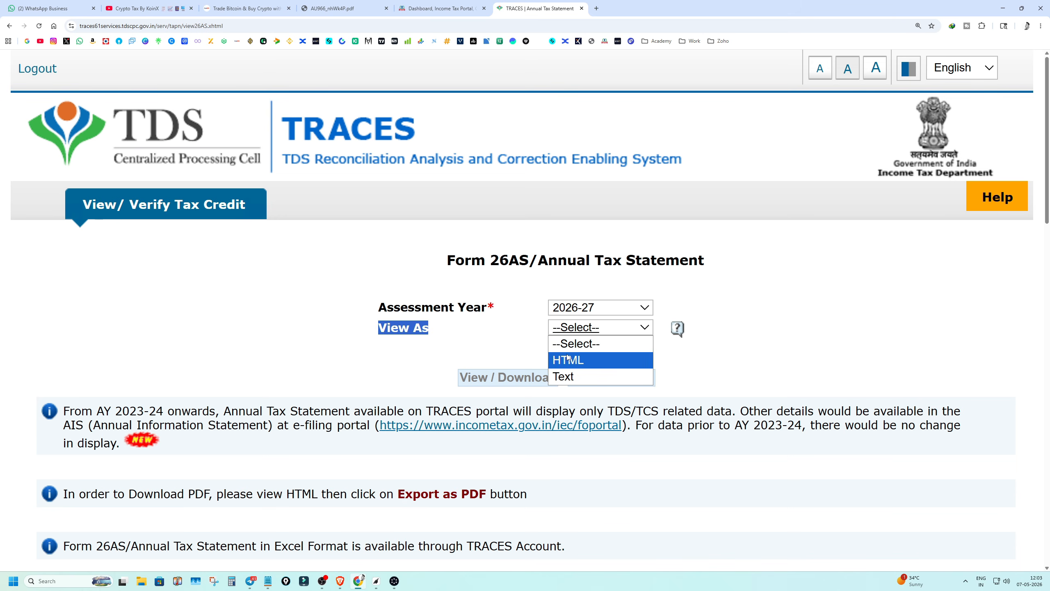
{"action": "left_click", "coordinate": [569, 358]}
{"action": "left_click", "coordinate": [512, 352]}
{"action": "left_click", "coordinate": [482, 382]}
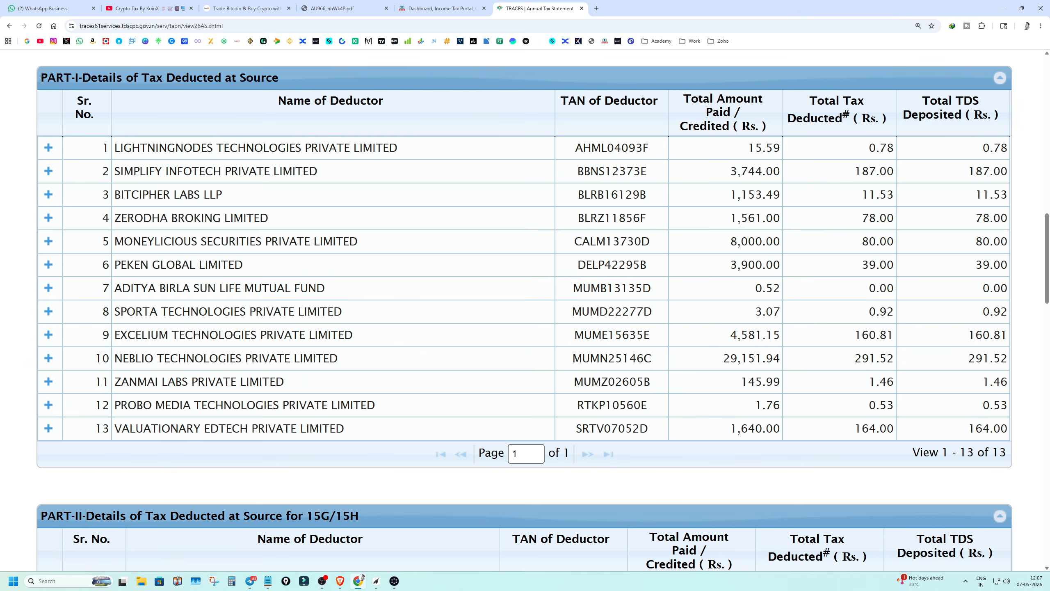
Step: In PART-I, Details of Tax Deducted at Source, highlight the deductor NEBLIO TECHNOLOGIES PRIVATE LIMITED
{"action": "left_click_drag", "start_coordinate": [42, 79], "coordinate": [73, 78]}
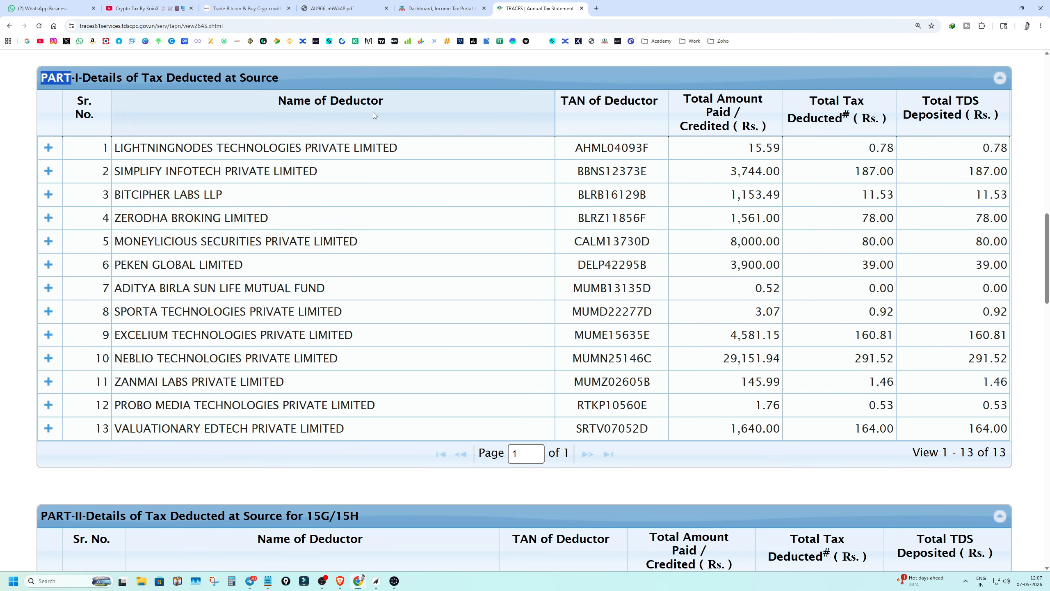
{"action": "left_click_drag", "start_coordinate": [116, 358], "coordinate": [342, 355]}
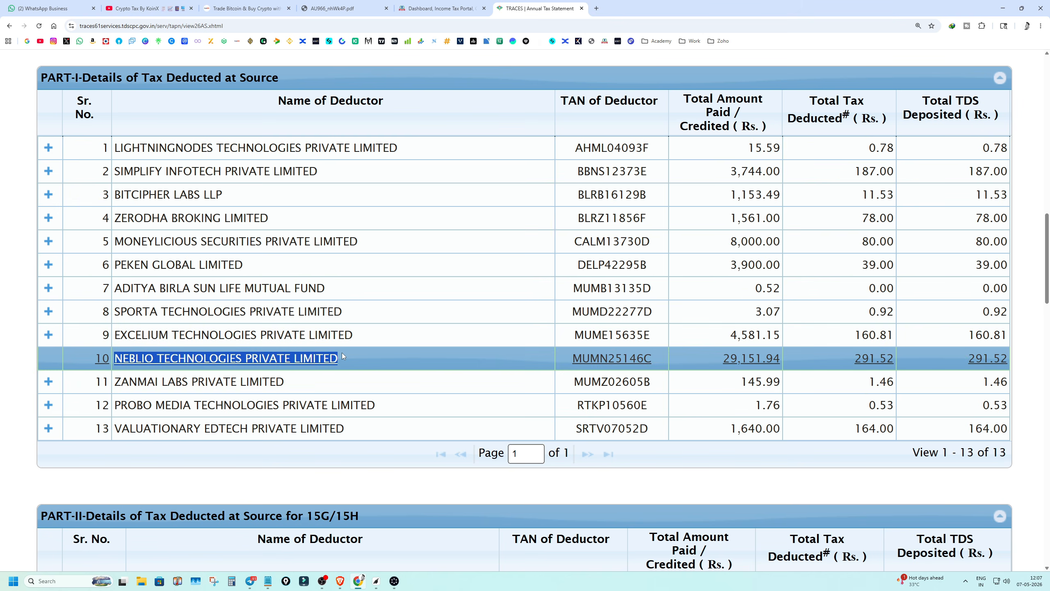